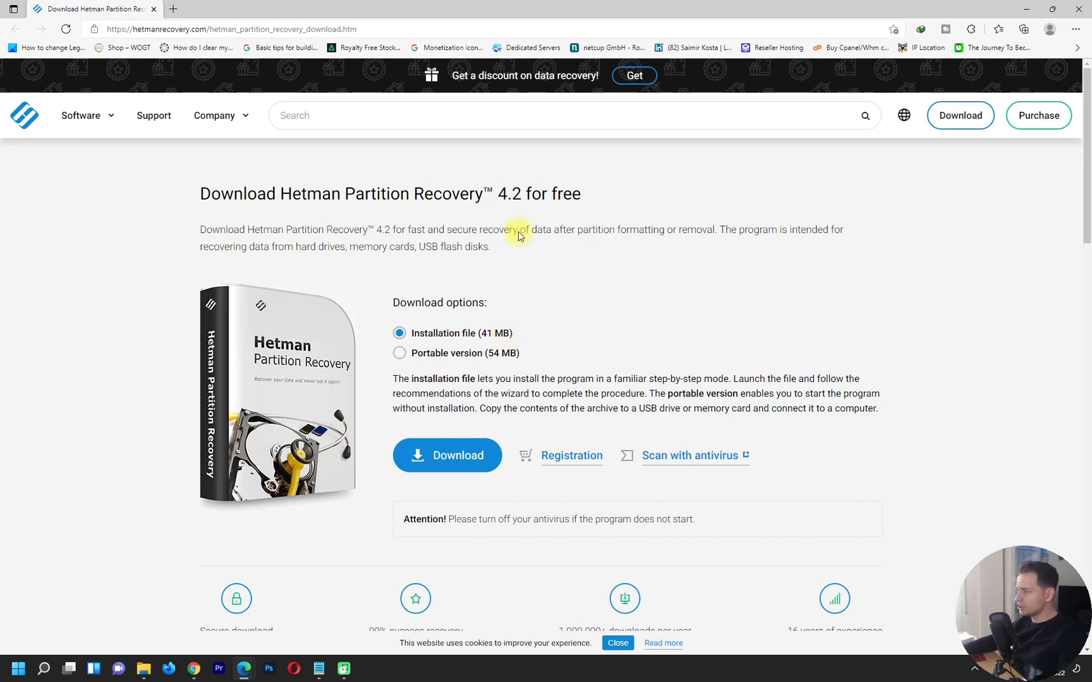
Download the Hetman Partition Recovery installer and install it with default options
click(444, 454)
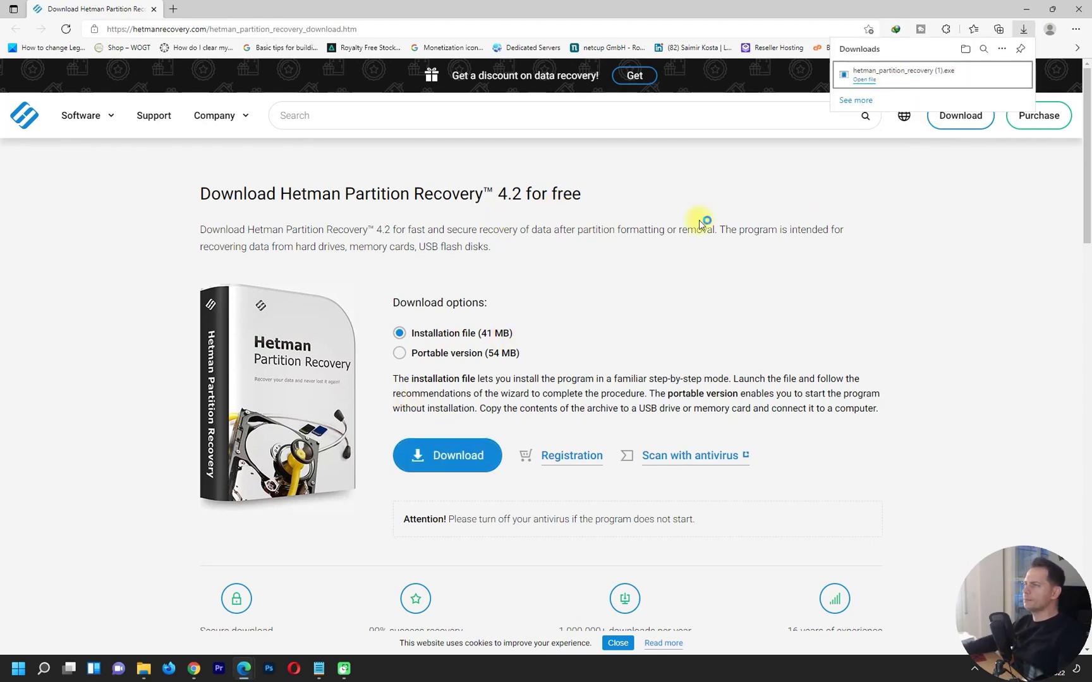
click(601, 425)
click(602, 425)
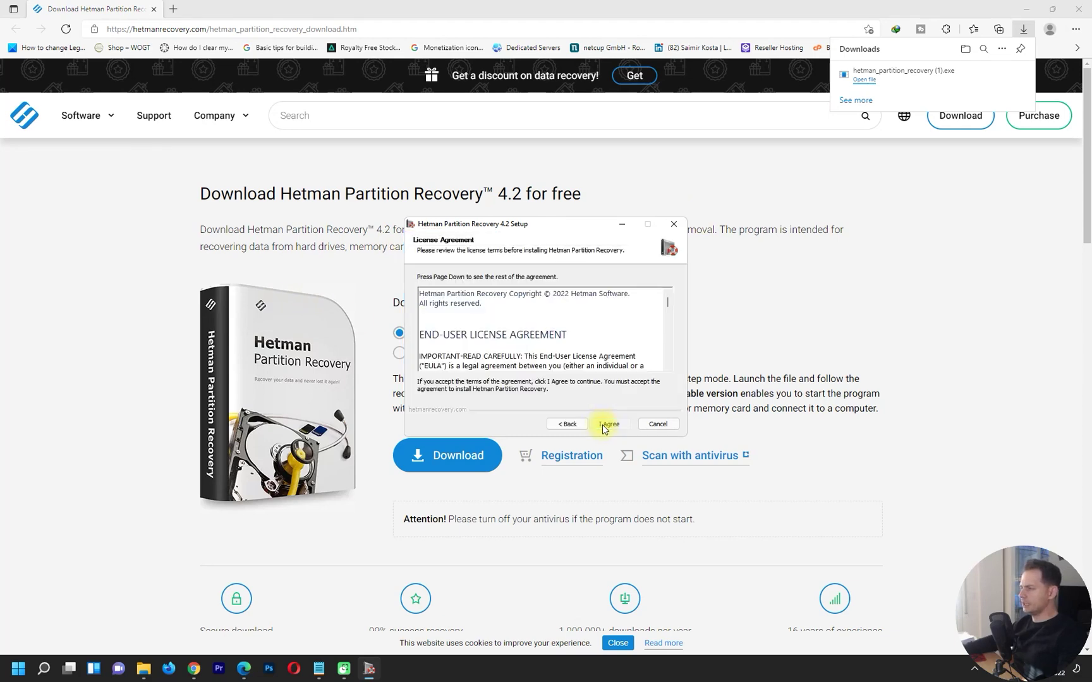
click(602, 425)
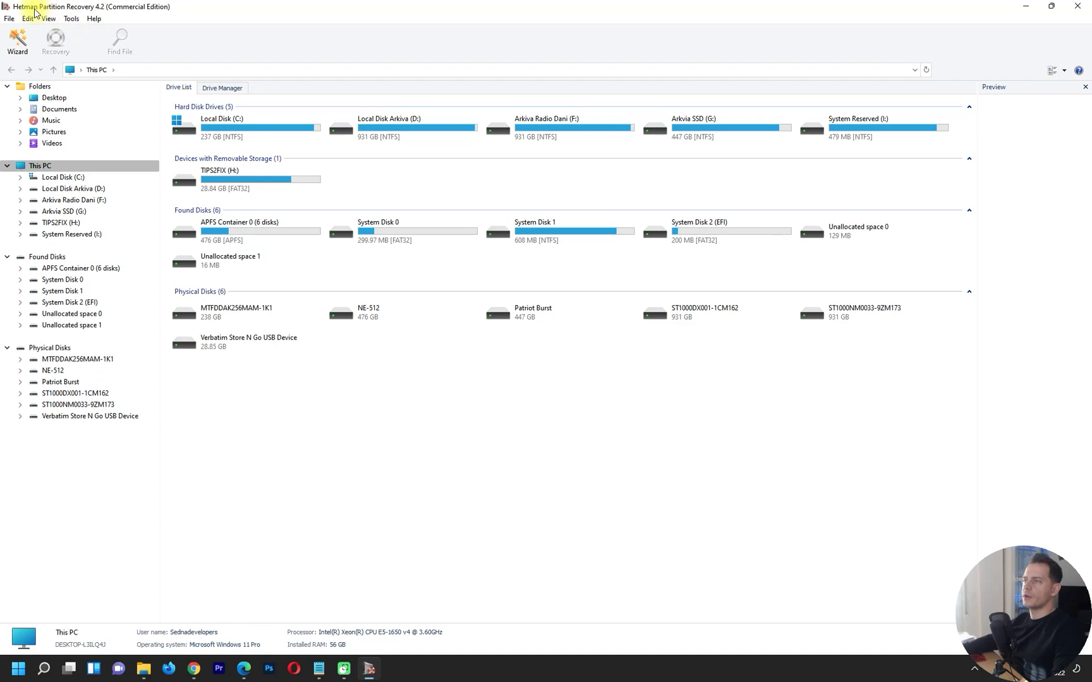
Look at the program's Help options without choosing any
click(93, 18)
click(461, 448)
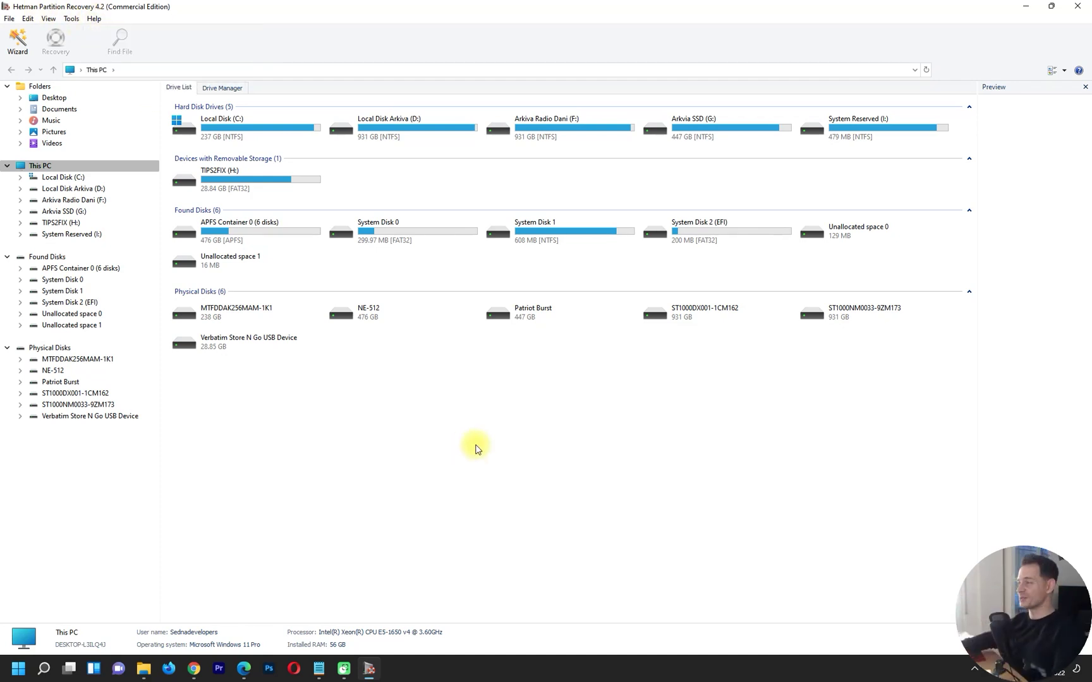
mouse_move(520, 222)
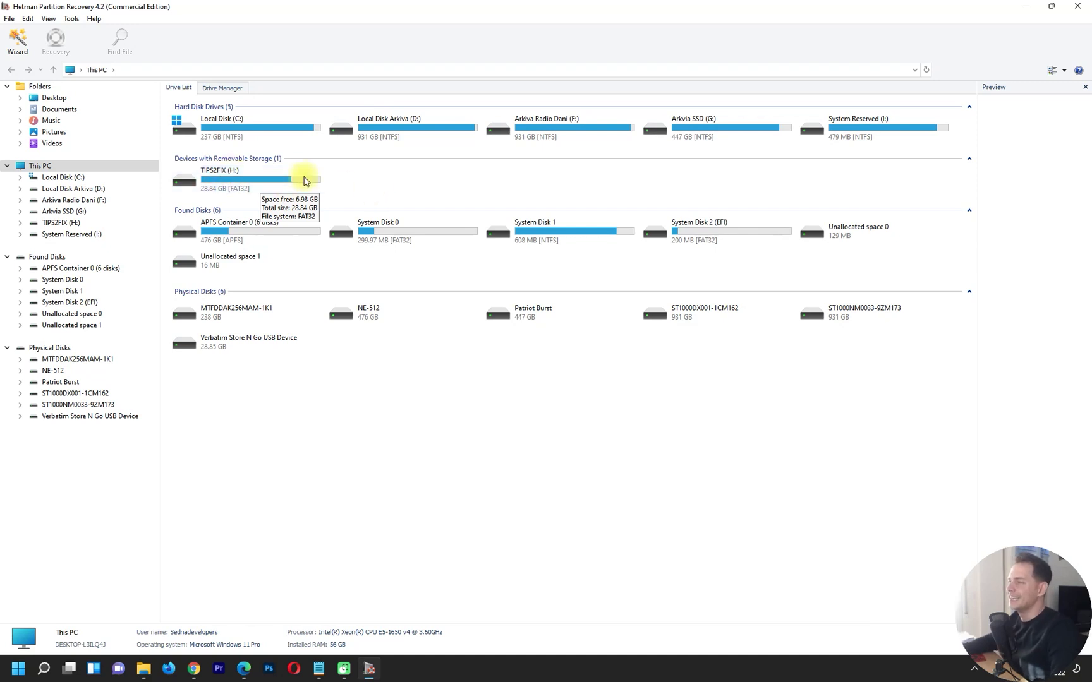
Browse the USB Drive (H:) files in File Explorer, then close the window
key(super+e)
double_click(733, 306)
scroll(559, 351, up, 7)
click(903, 93)
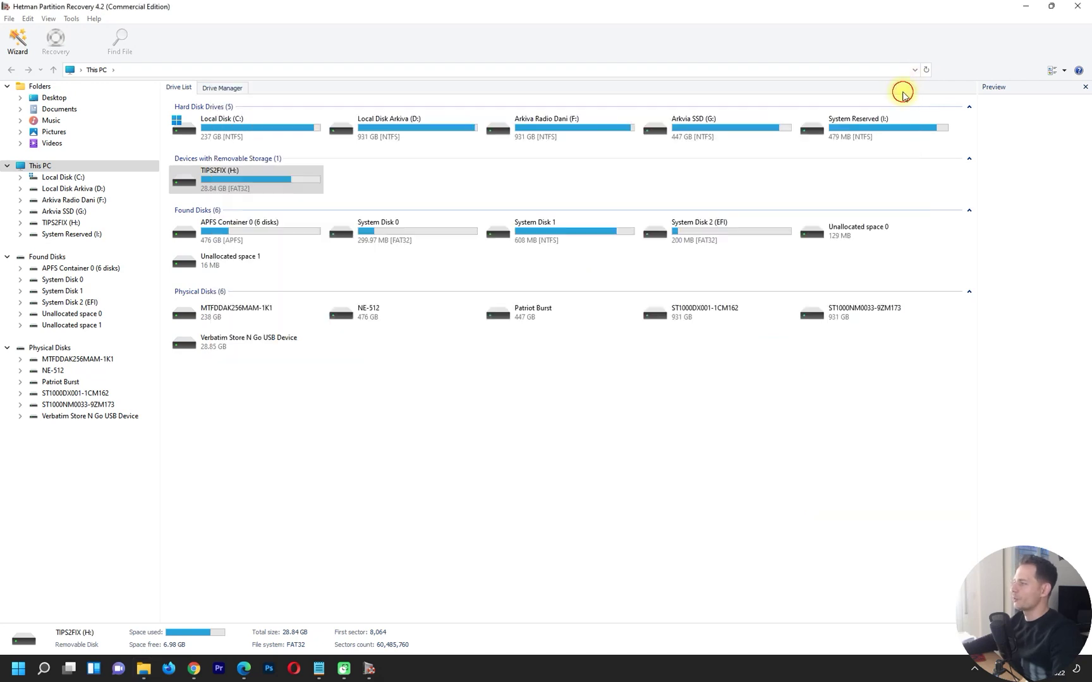
click(18, 669)
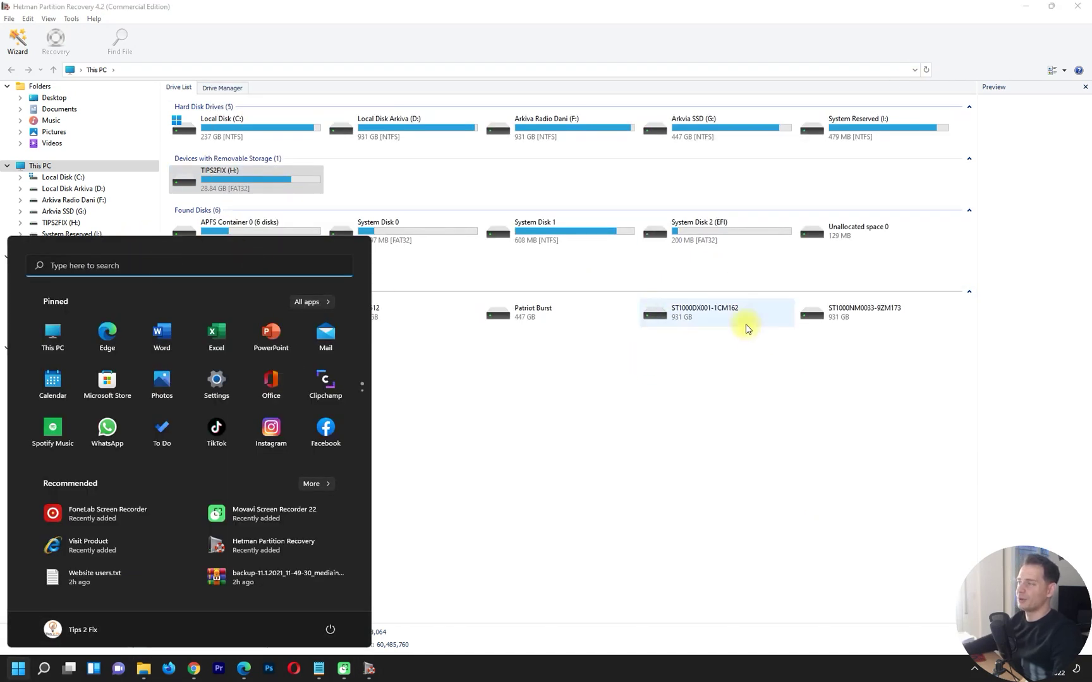
click(755, 426)
Check the TIPS2FIX (H:) actions menu, then restore the program window to a smaller size
right_click(217, 188)
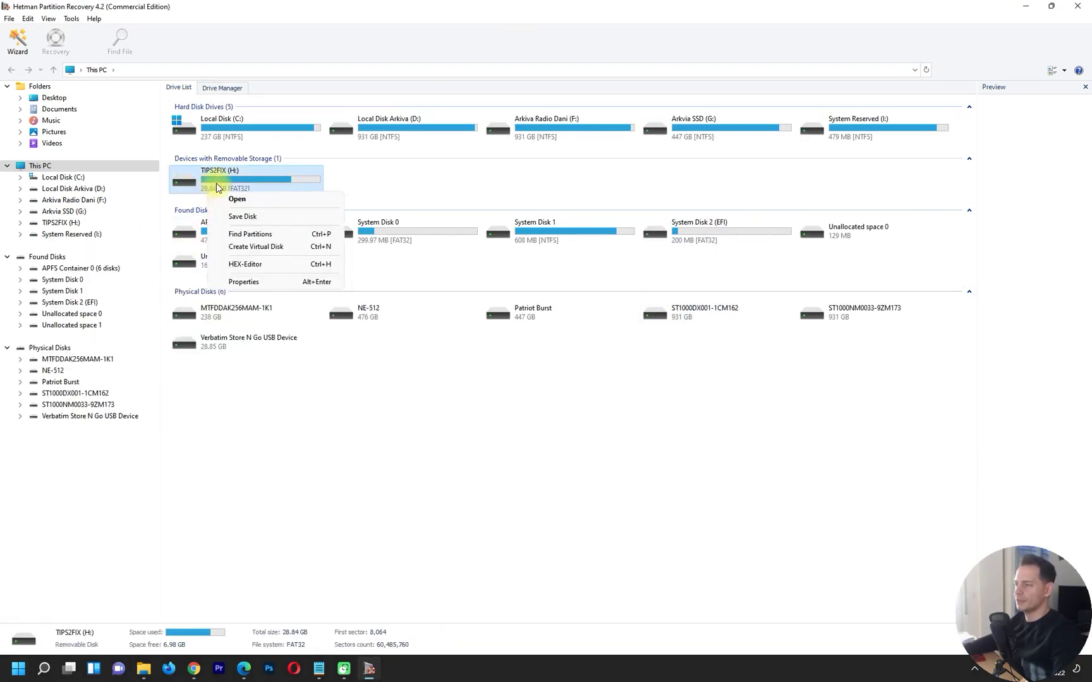
click(319, 452)
double_click(337, 6)
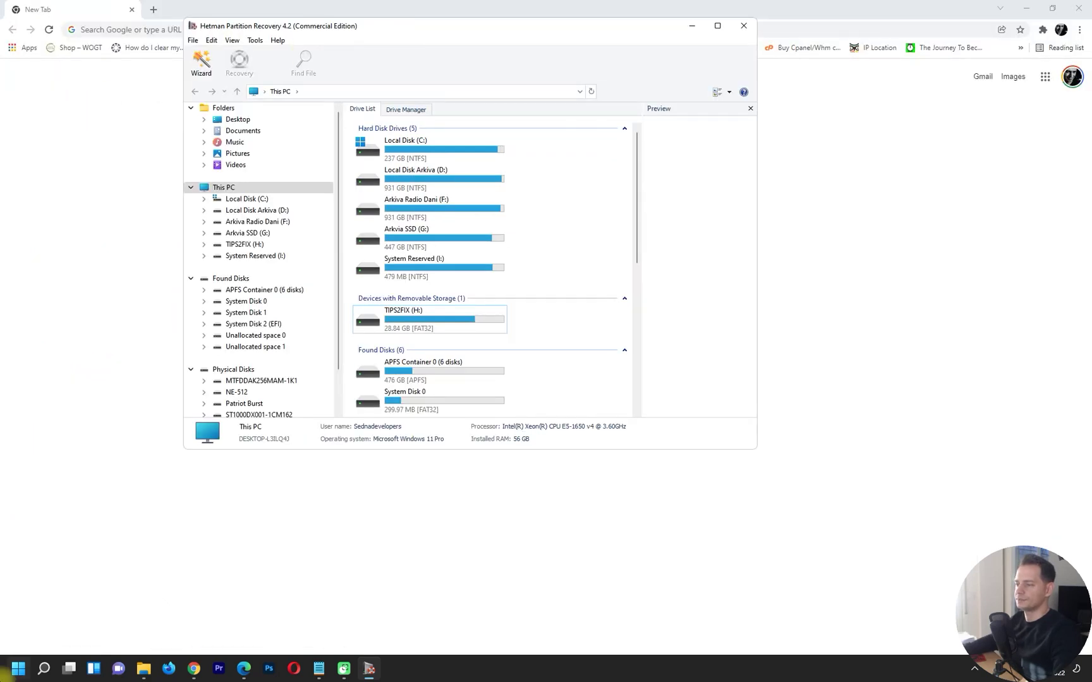
Delete the TIPS2FIX (H:) volume on Disk 5 in Disk Management, then close Computer Management
key(super)
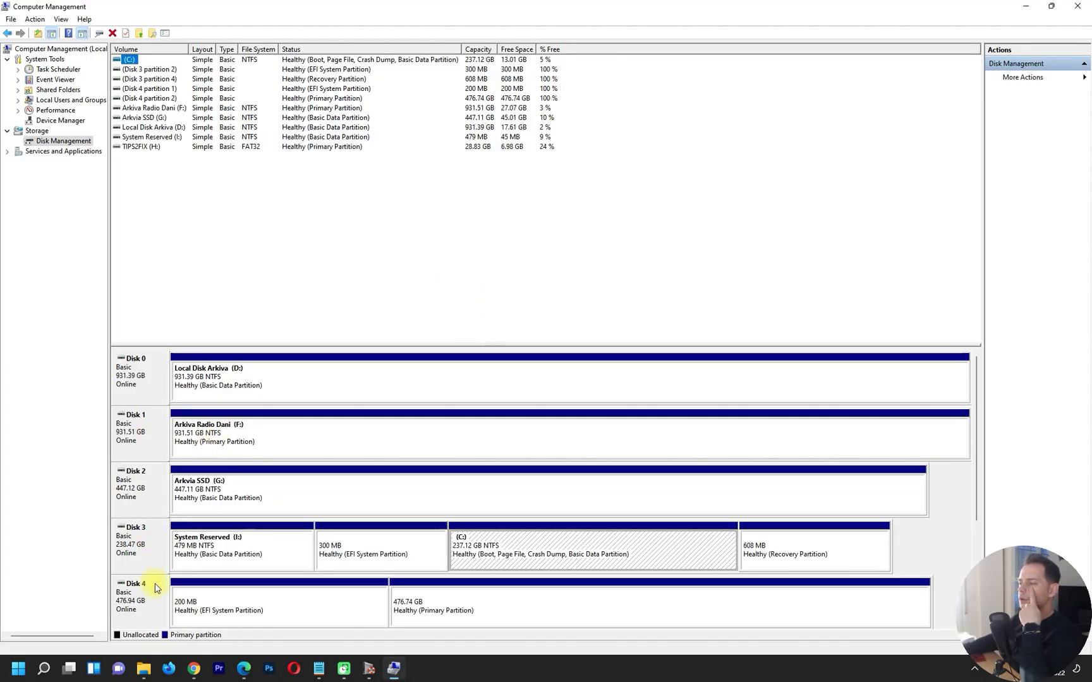
scroll(927, 533, down, 3)
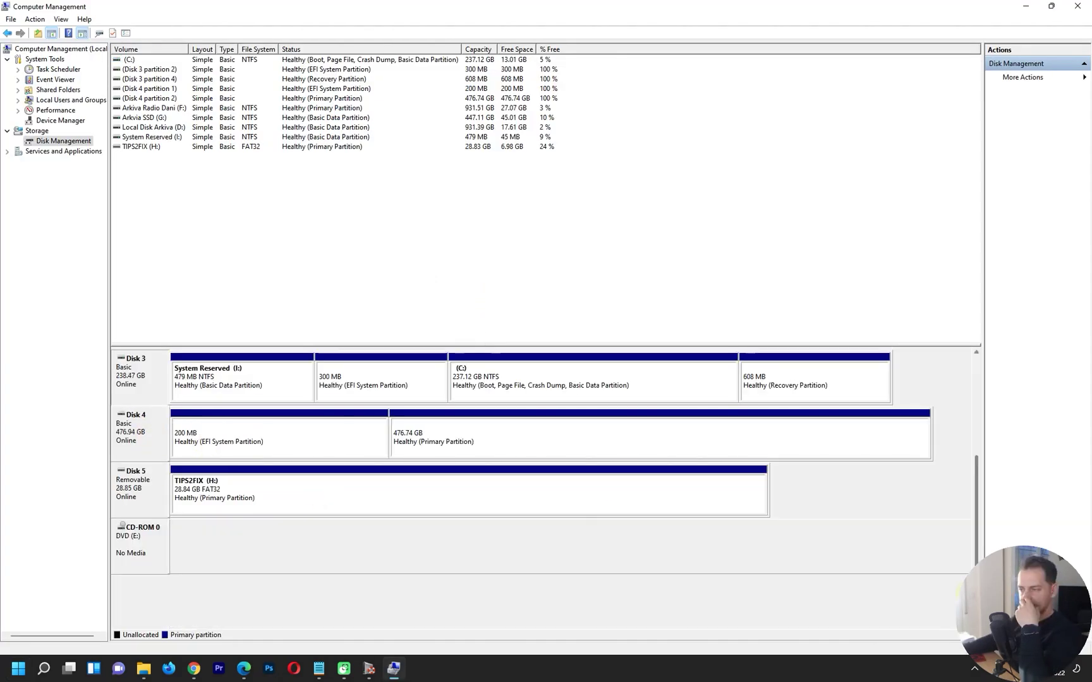
click(252, 495)
right_click(239, 500)
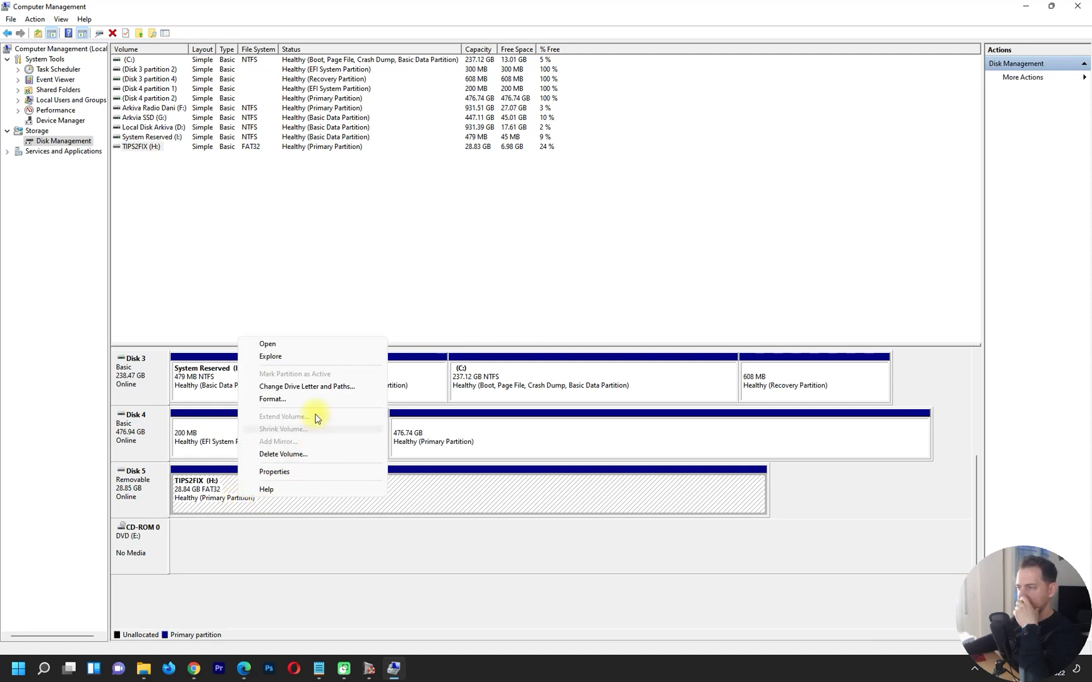
click(290, 454)
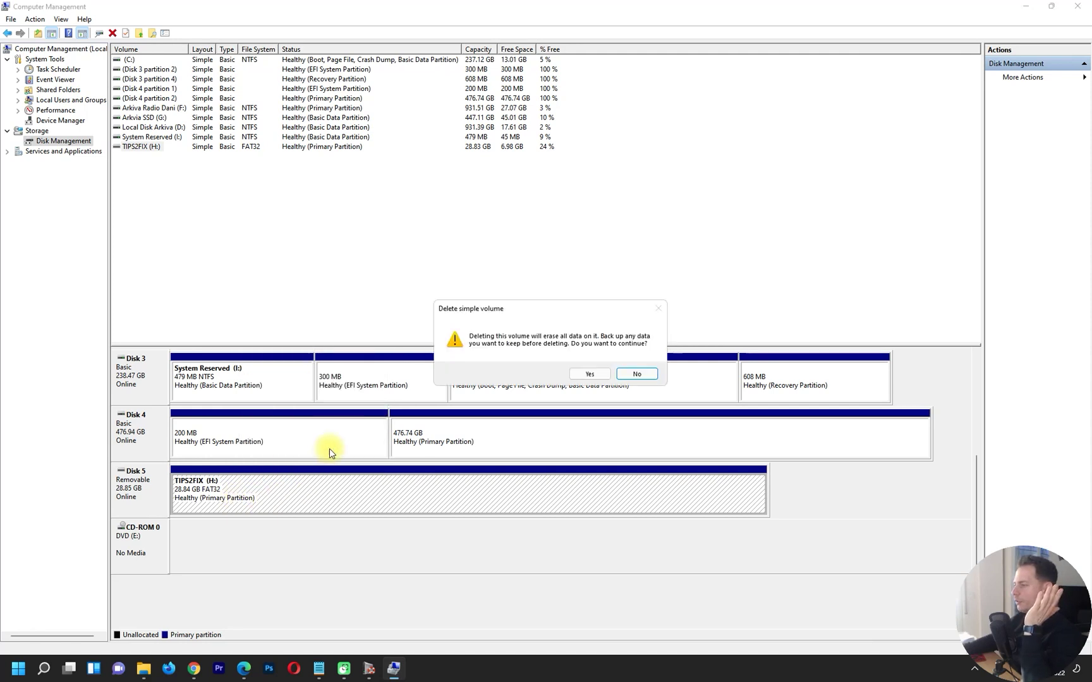
click(585, 374)
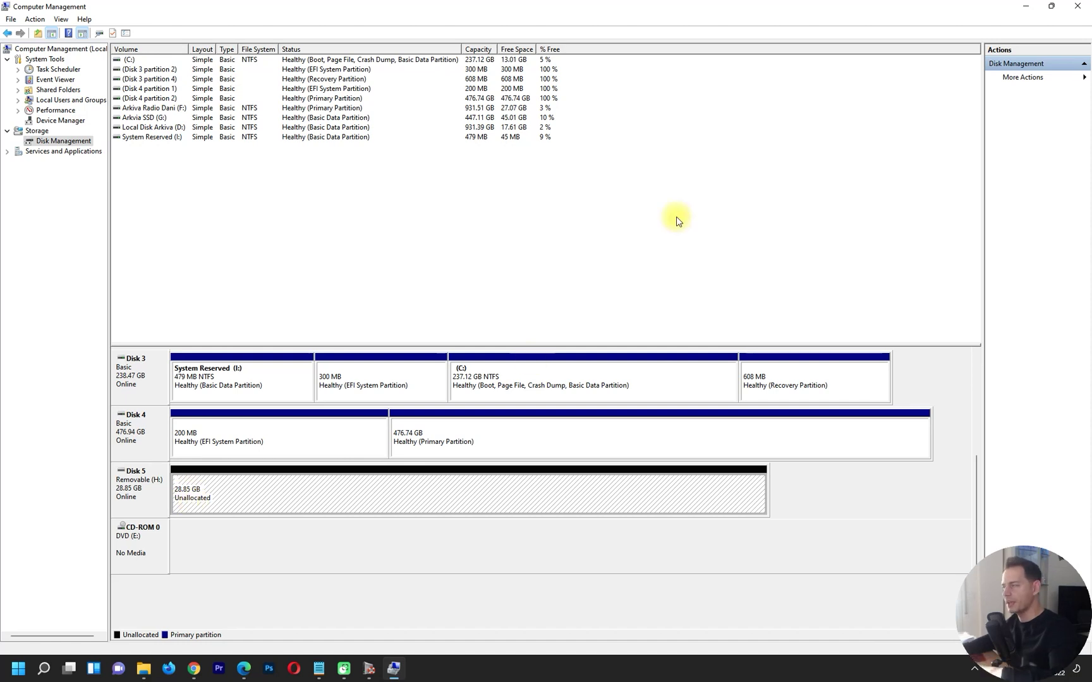
click(1078, 6)
Keep the recovery wizard showing at startup, close it, and try opening Unallocated space 2
click(501, 427)
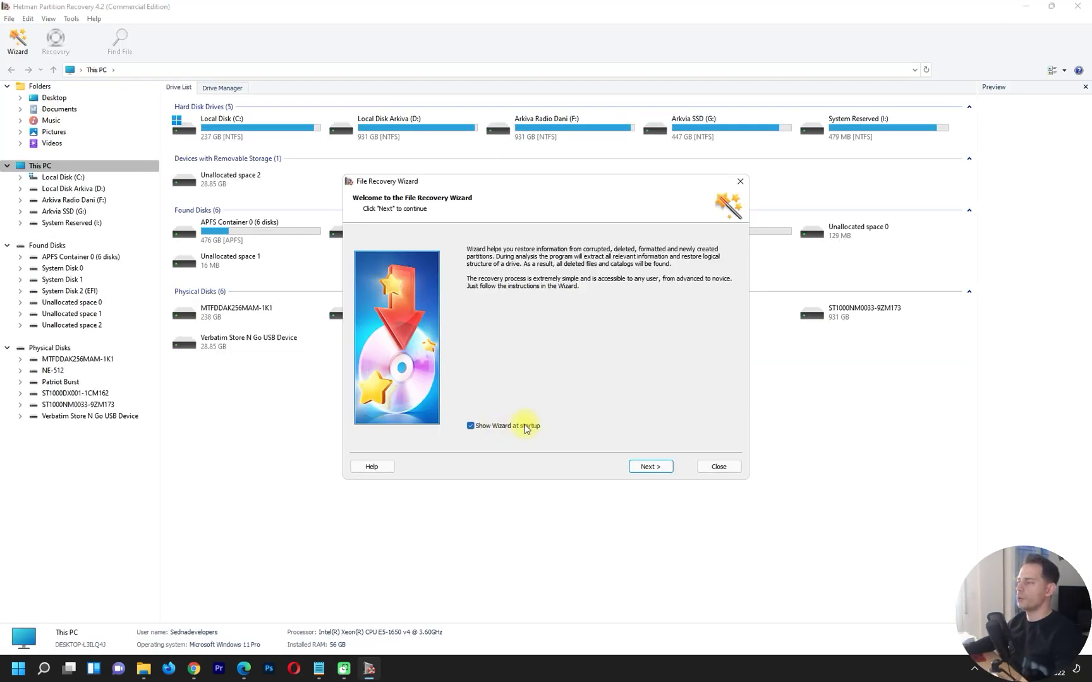
click(720, 466)
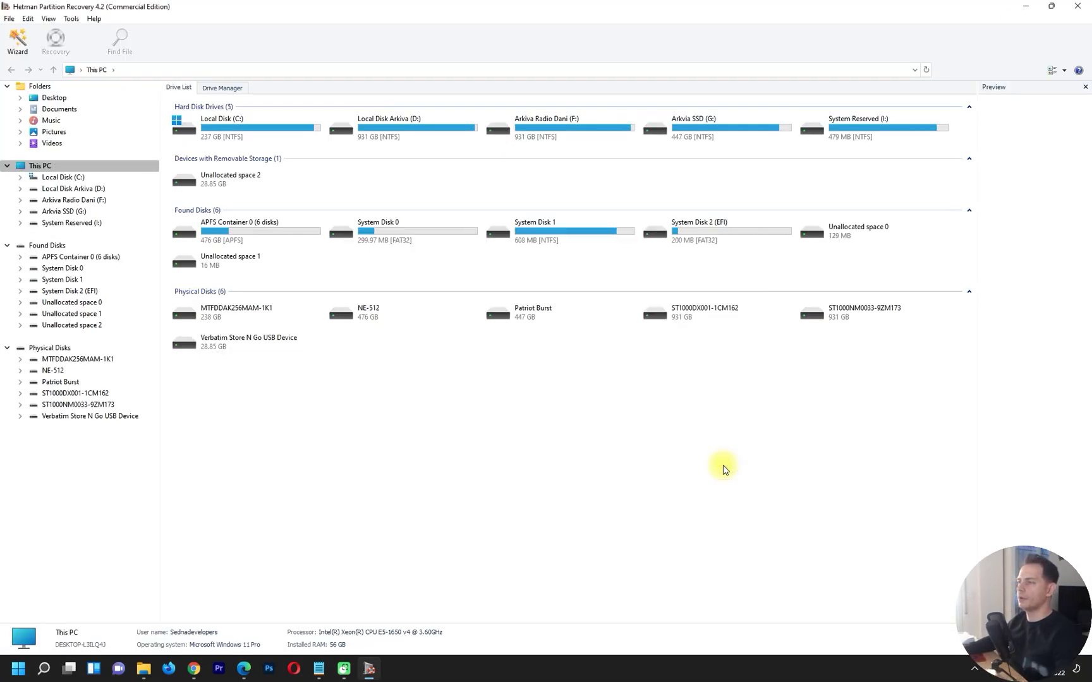
click(215, 188)
right_click(216, 189)
click(232, 195)
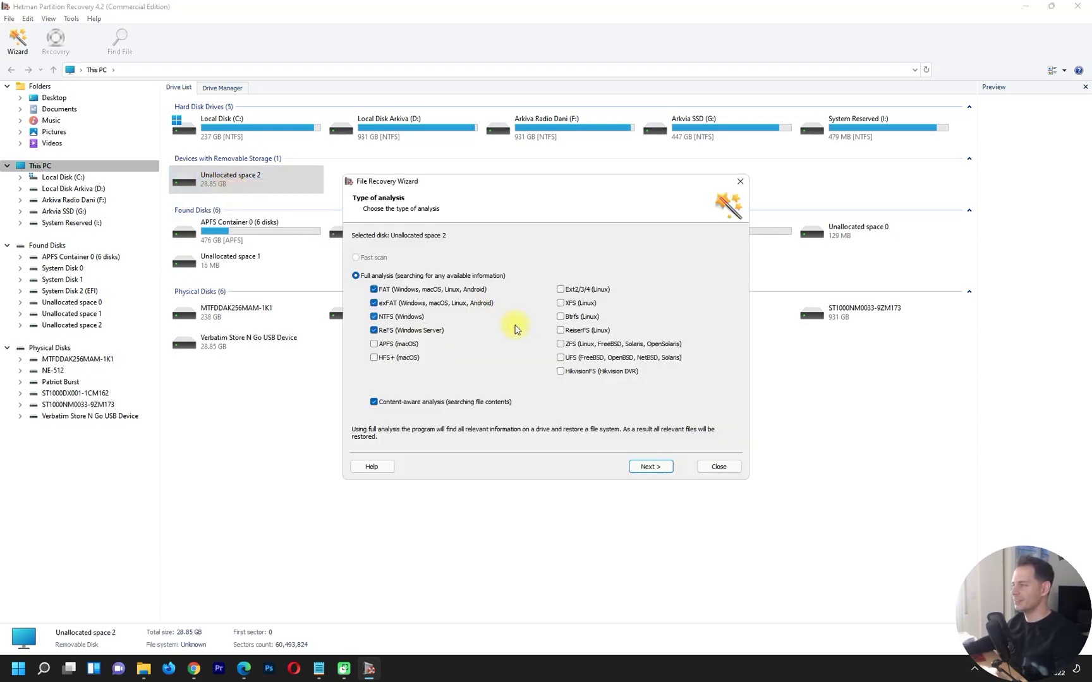
click(735, 468)
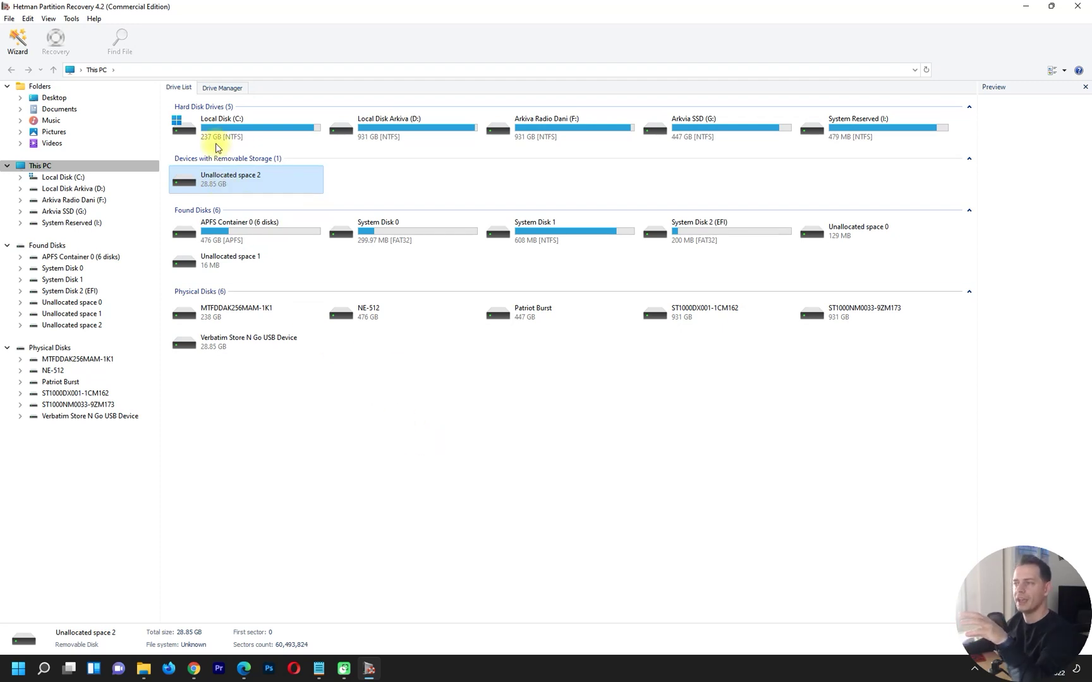
Open Unallocated space 2 from its actions menu and run a Full analysis
right_click(218, 173)
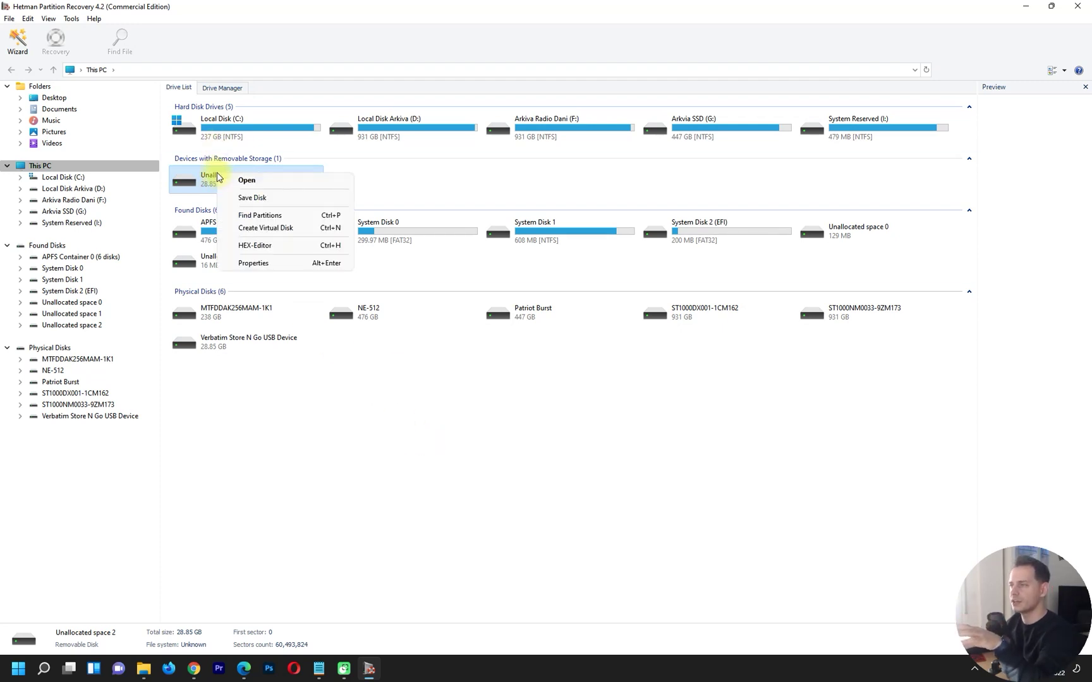
click(267, 180)
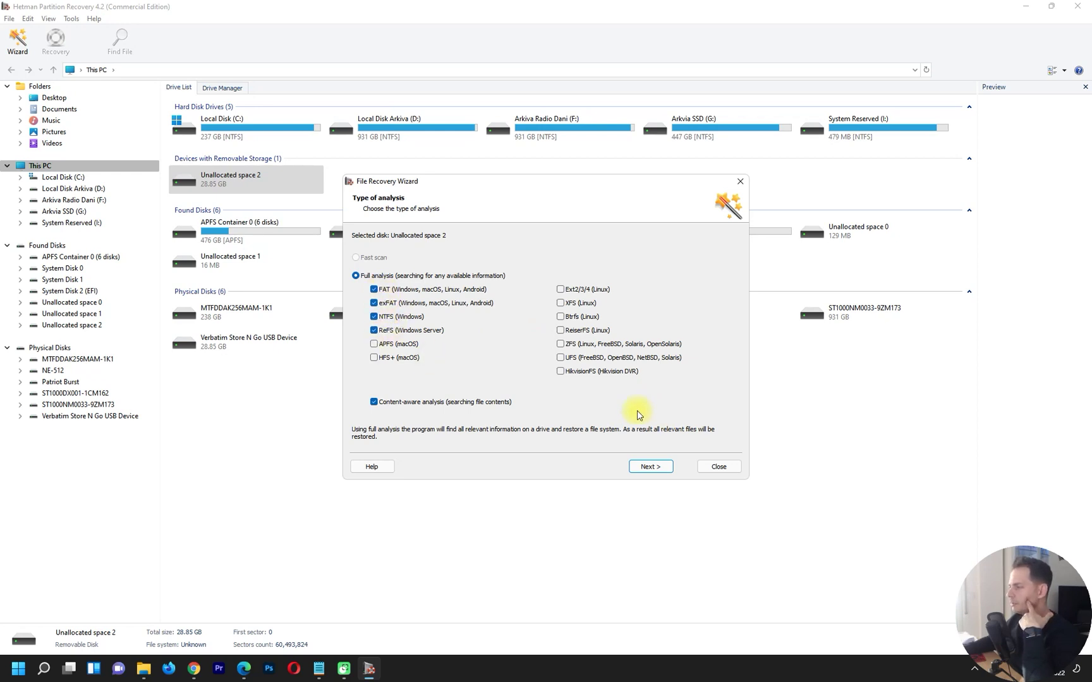
click(647, 466)
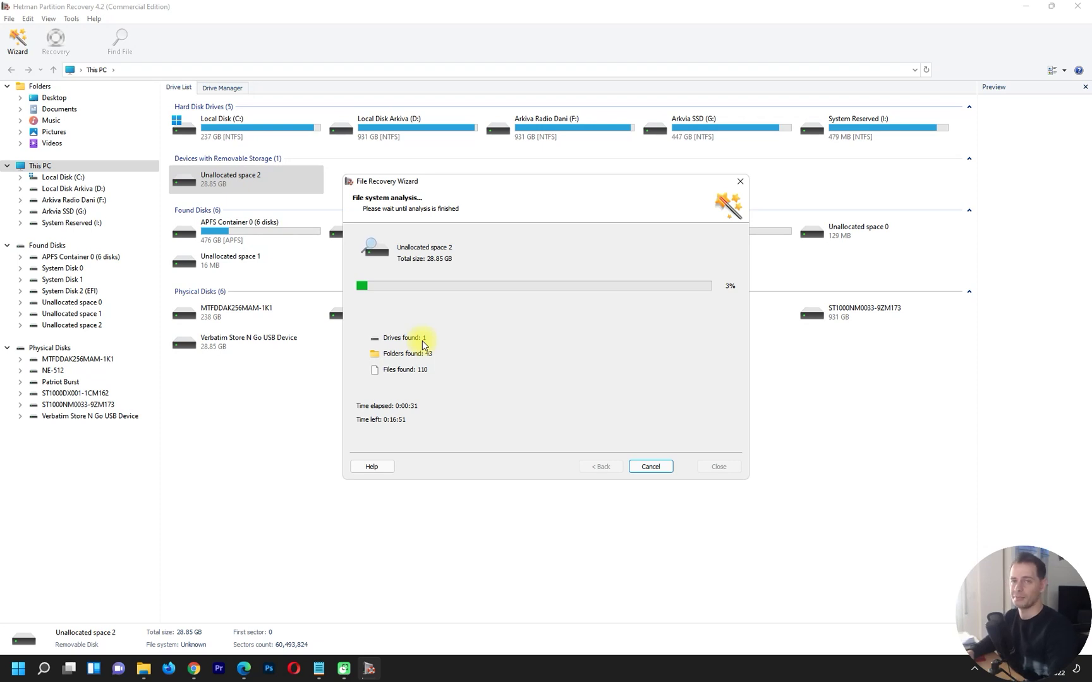
Move the progress window aside, cancel the Insert disk prompt, and hide Explorer while the scan finishes
drag(447, 187, 282, 273)
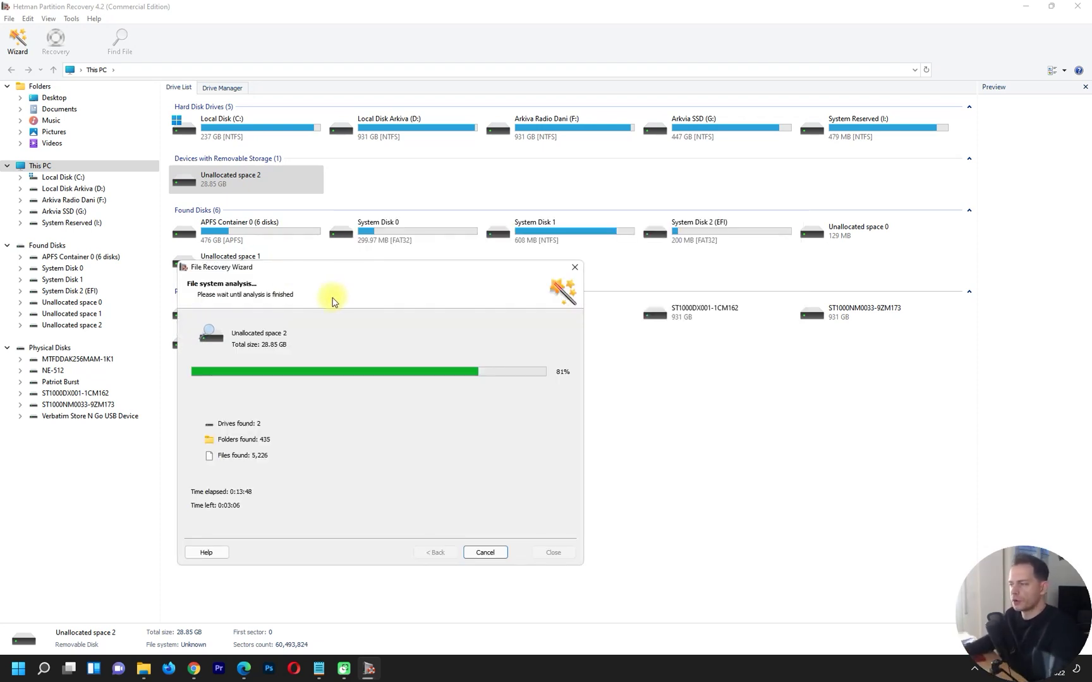
drag(326, 270, 270, 185)
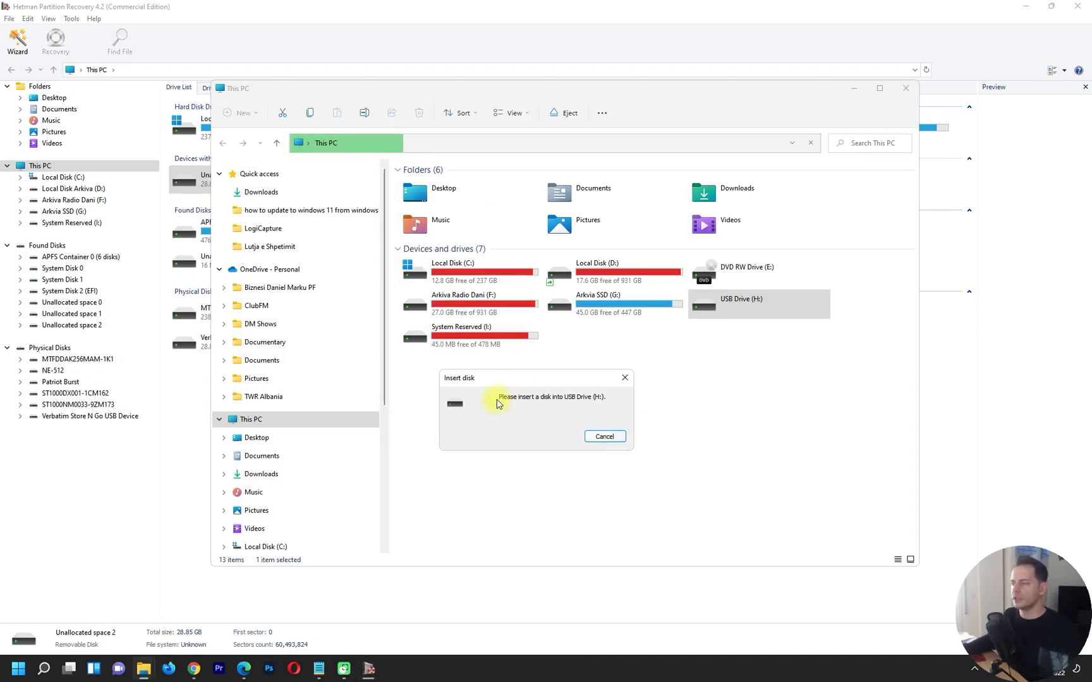
mouse_move(518, 378)
mouse_down()
mouse_move(509, 388)
mouse_move(511, 365)
mouse_up()
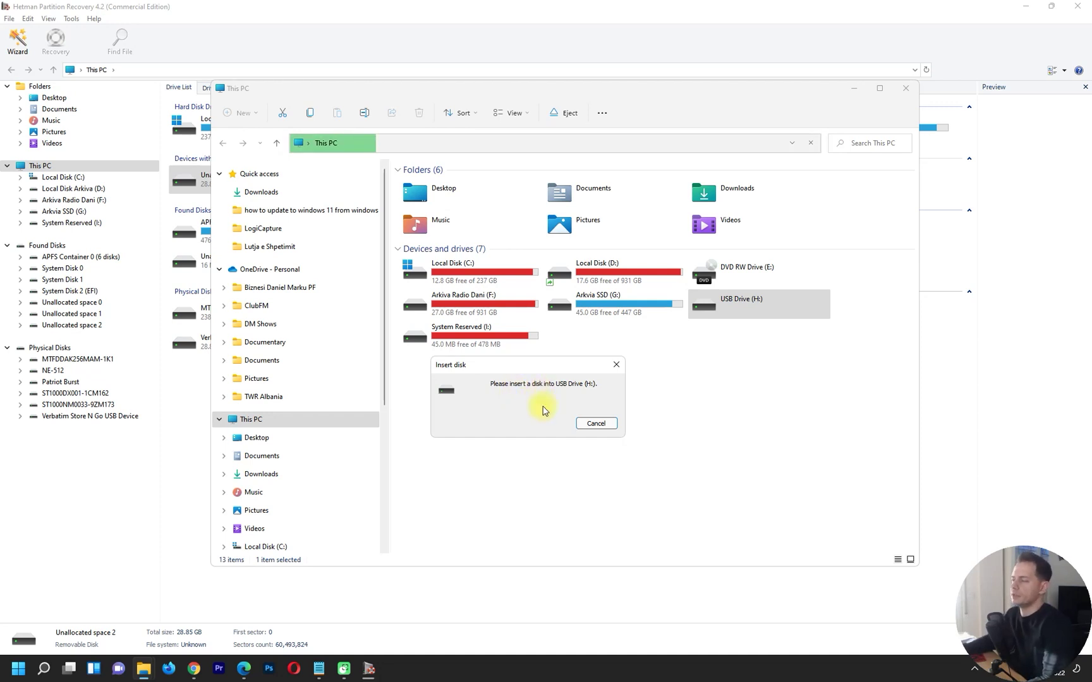
click(590, 426)
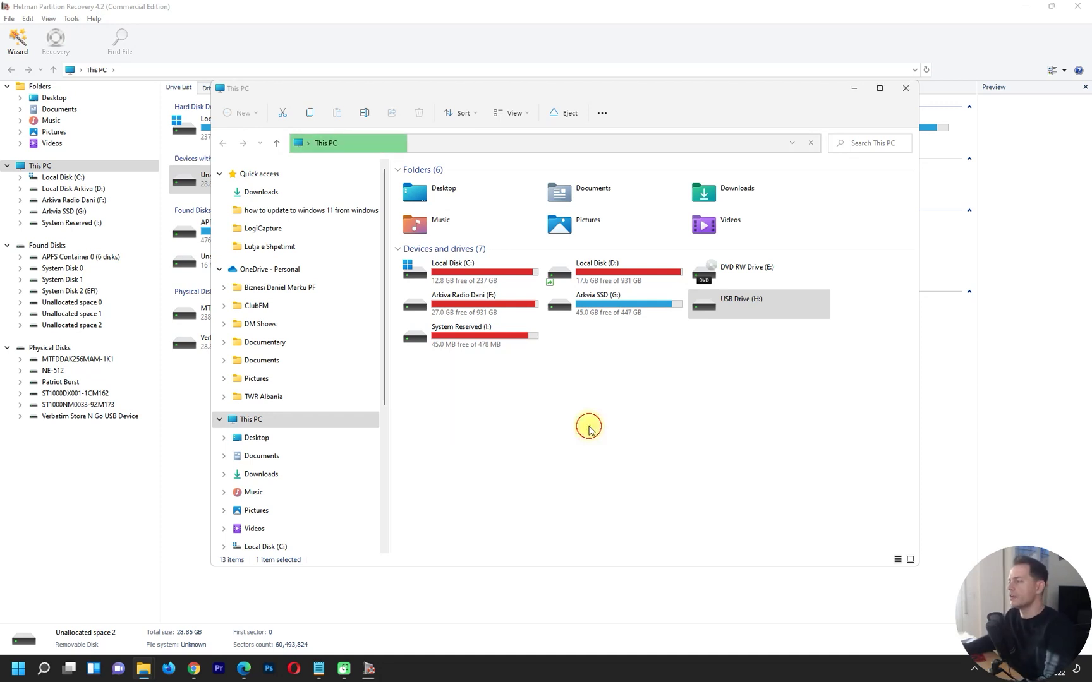
click(852, 89)
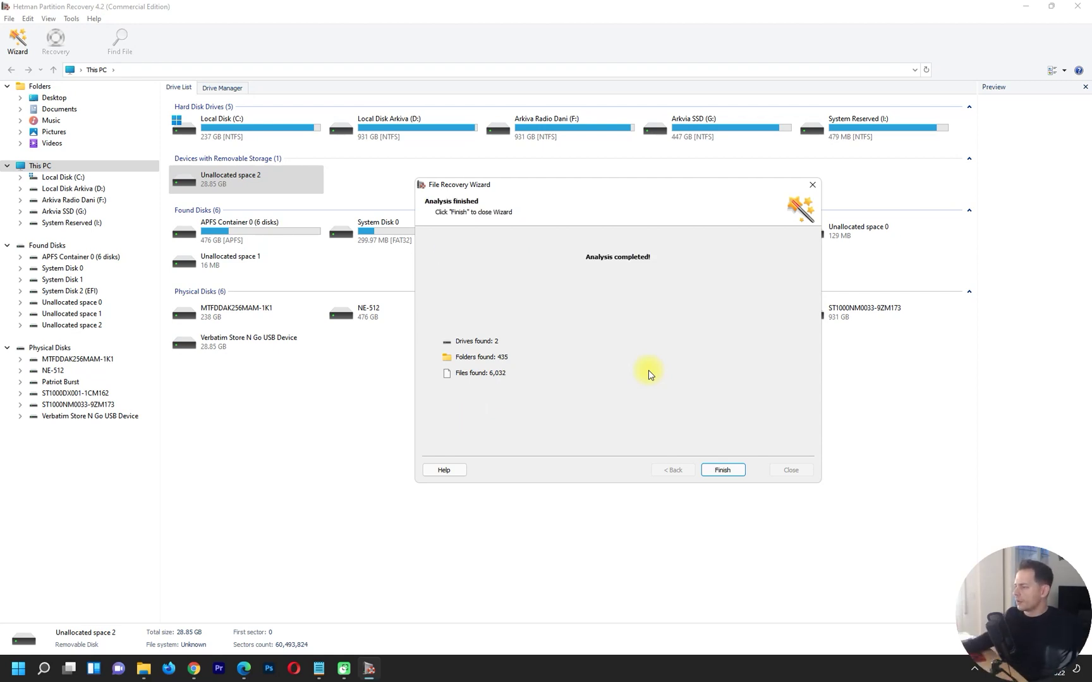
Browse the found FAT Partition (TIPS2FIX) files, return to the partition list, and start recovery
click(722, 470)
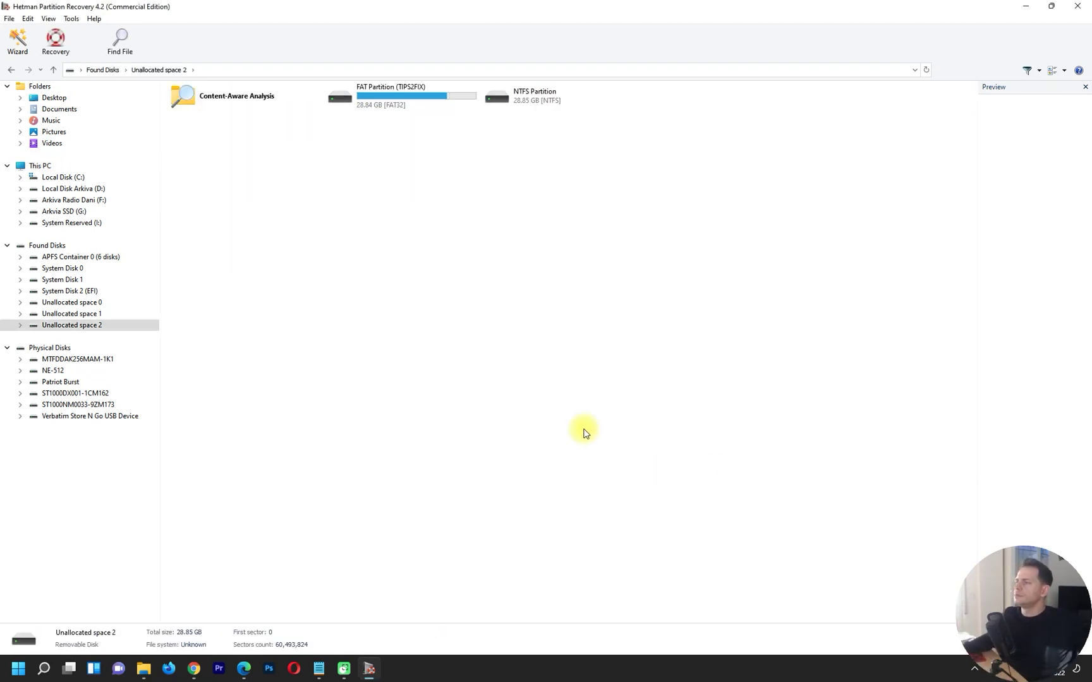
click(414, 107)
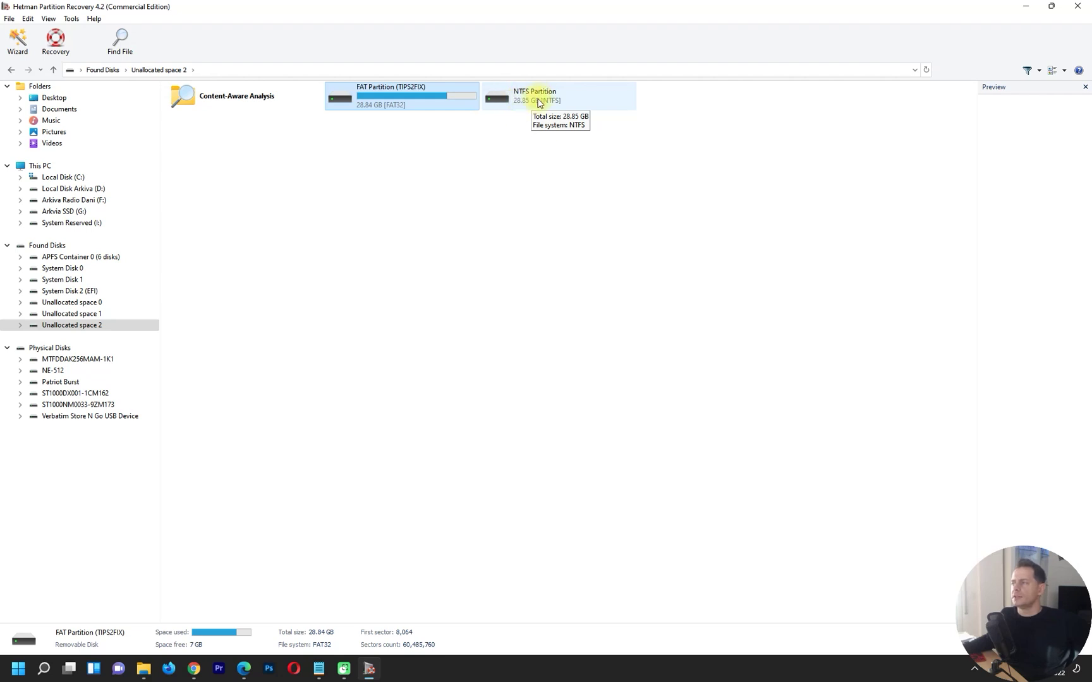
double_click(398, 94)
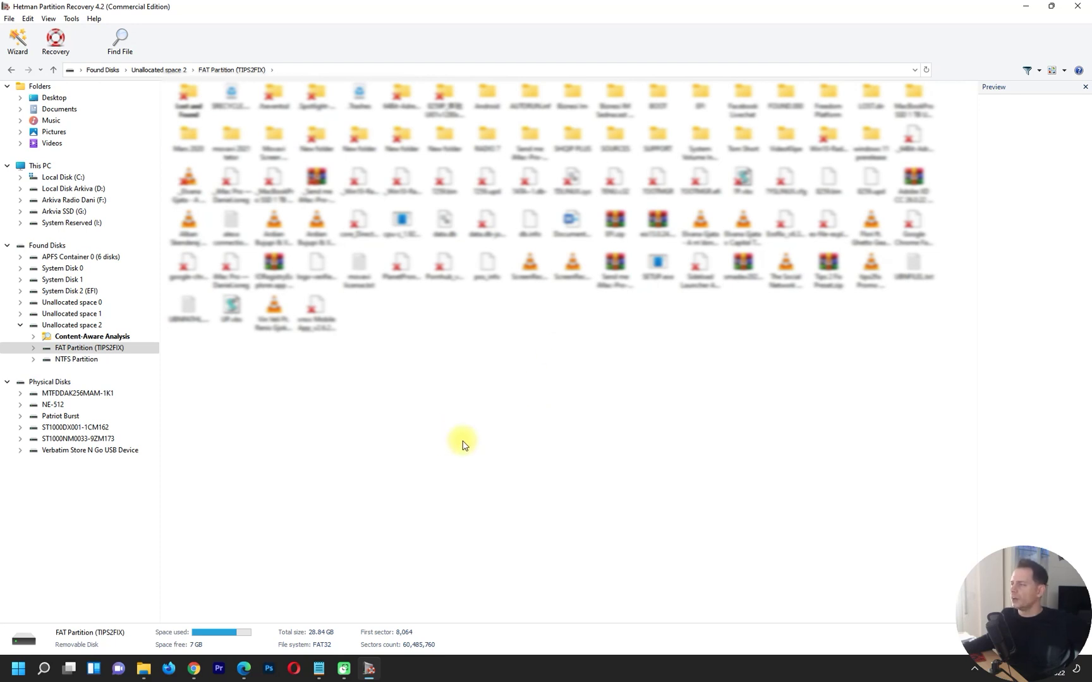
click(11, 72)
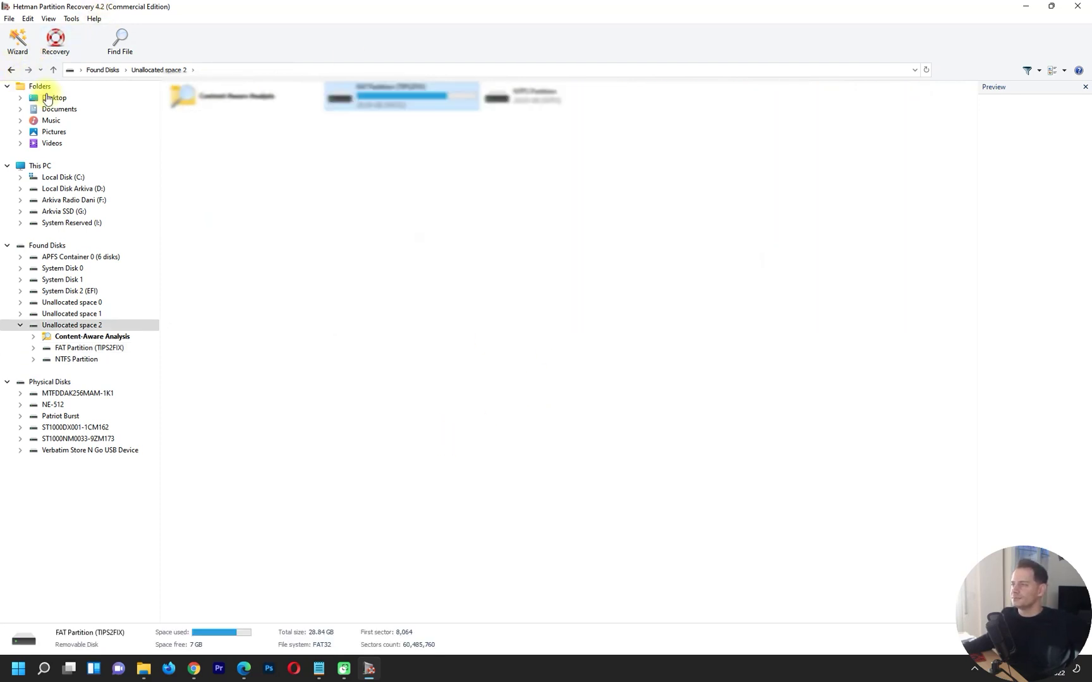
click(56, 39)
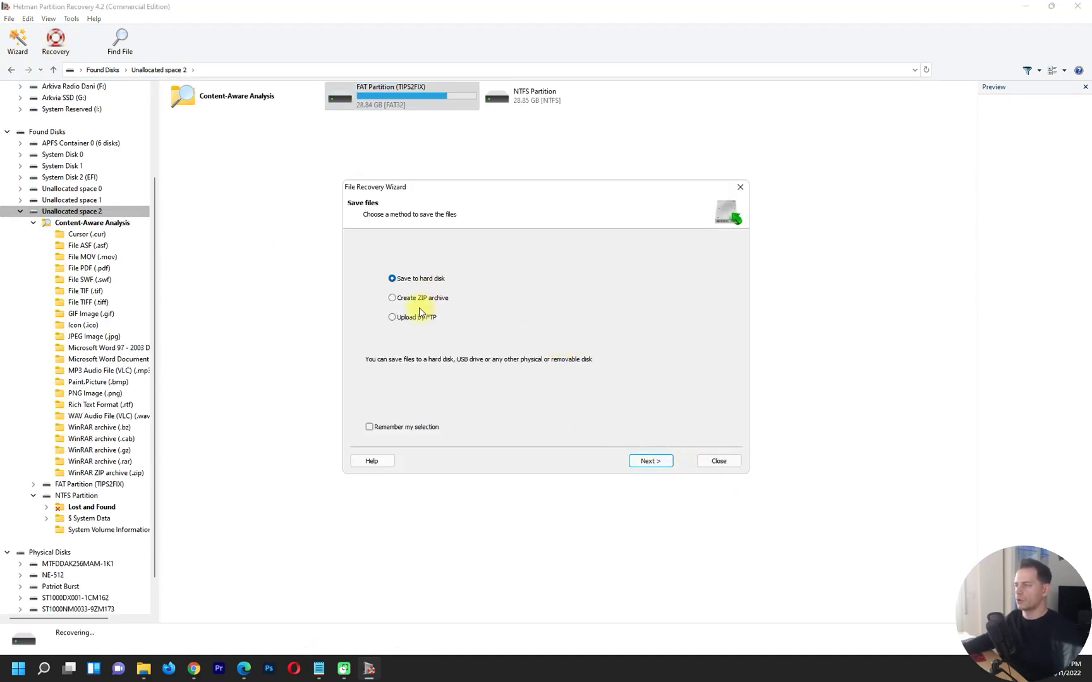
Save the recovered files to hard disk at G:\recovery, skipping all files with unreadable names
click(650, 461)
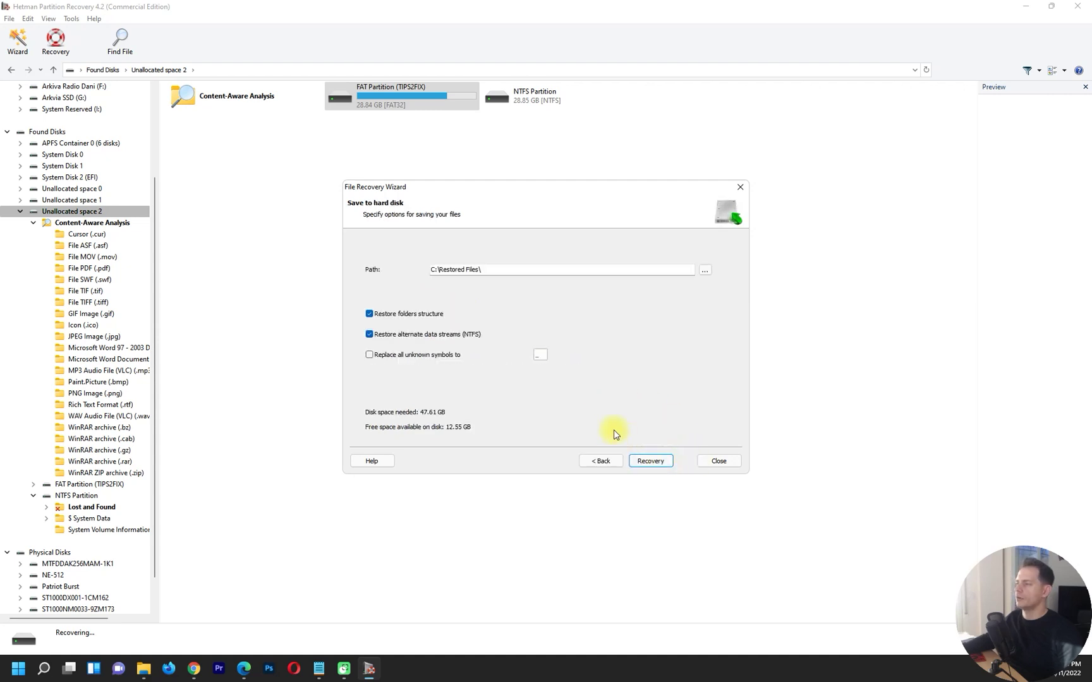
click(705, 270)
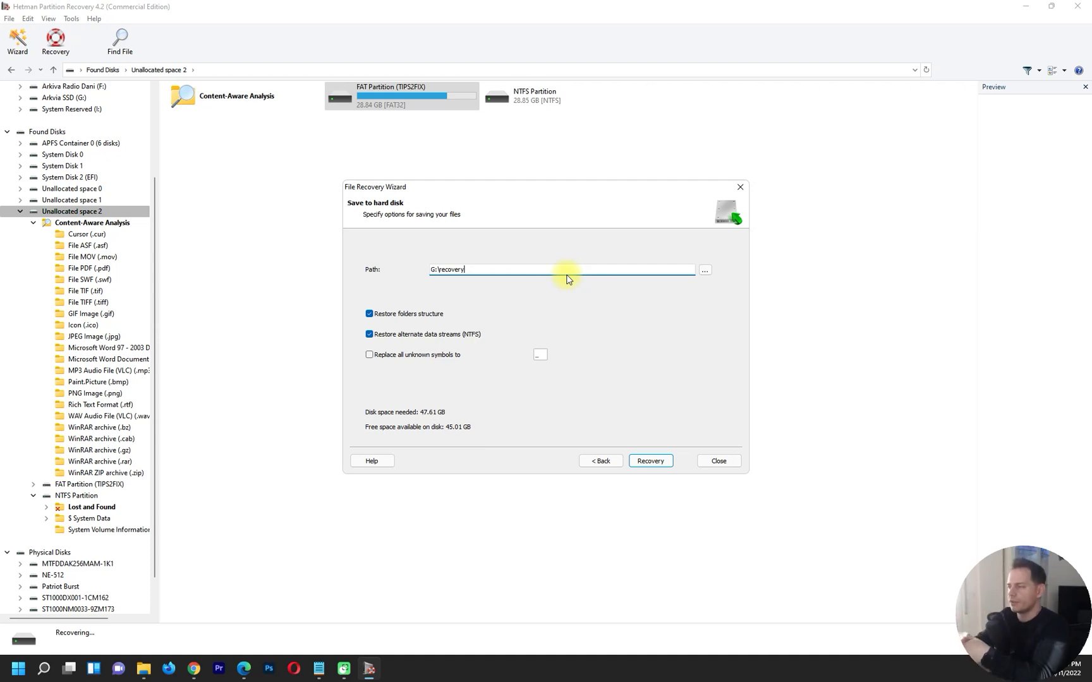
click(658, 466)
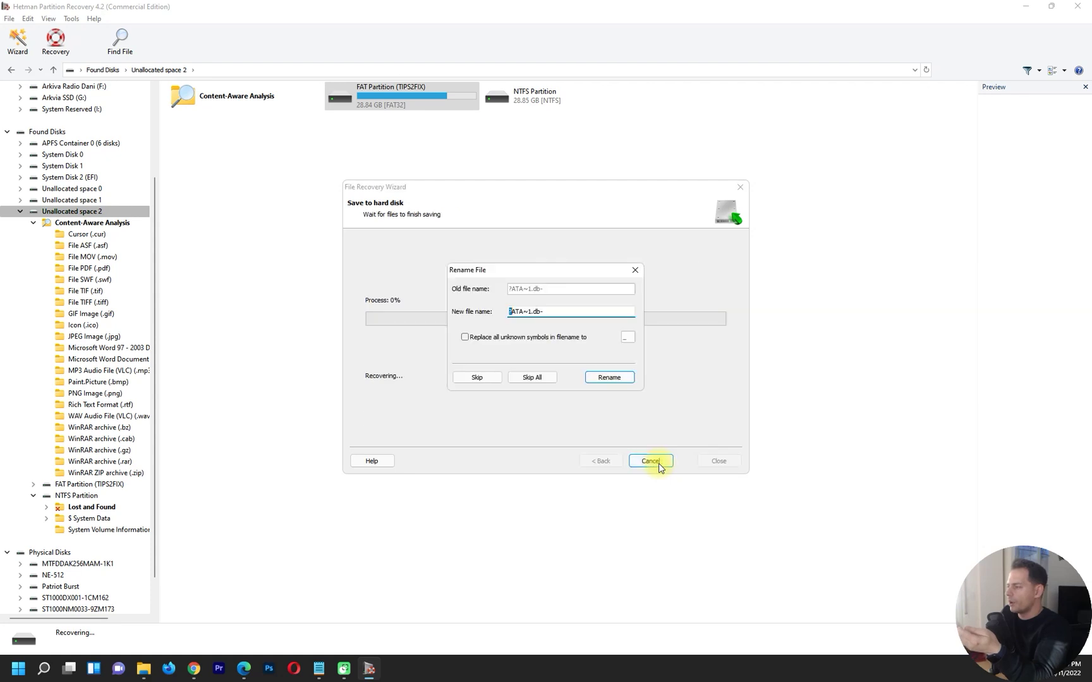
click(550, 379)
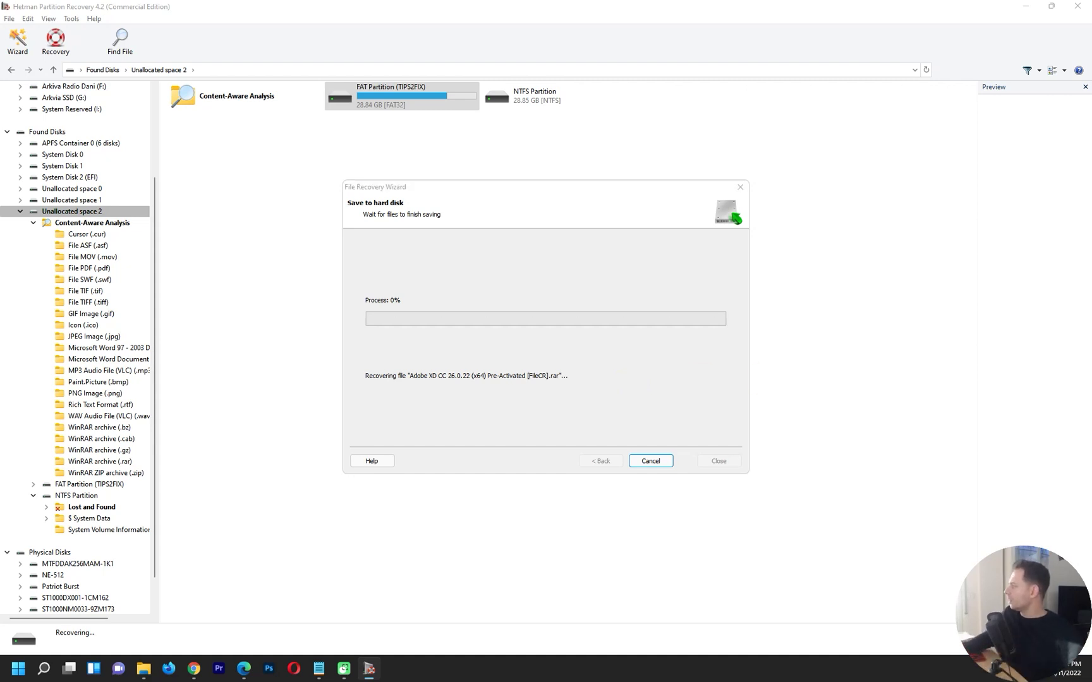
Open the restored FAT Partition (TIPS2FIX) folder in G:\recovery and maximize File Explorer
drag(611, 183, 461, 182)
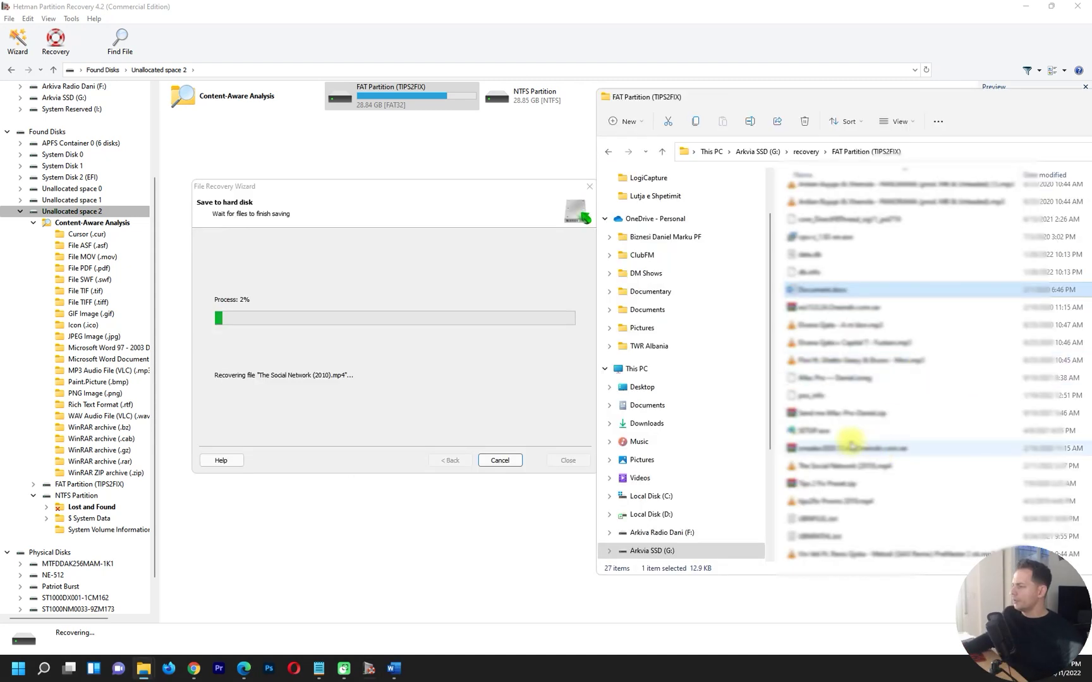
click(893, 438)
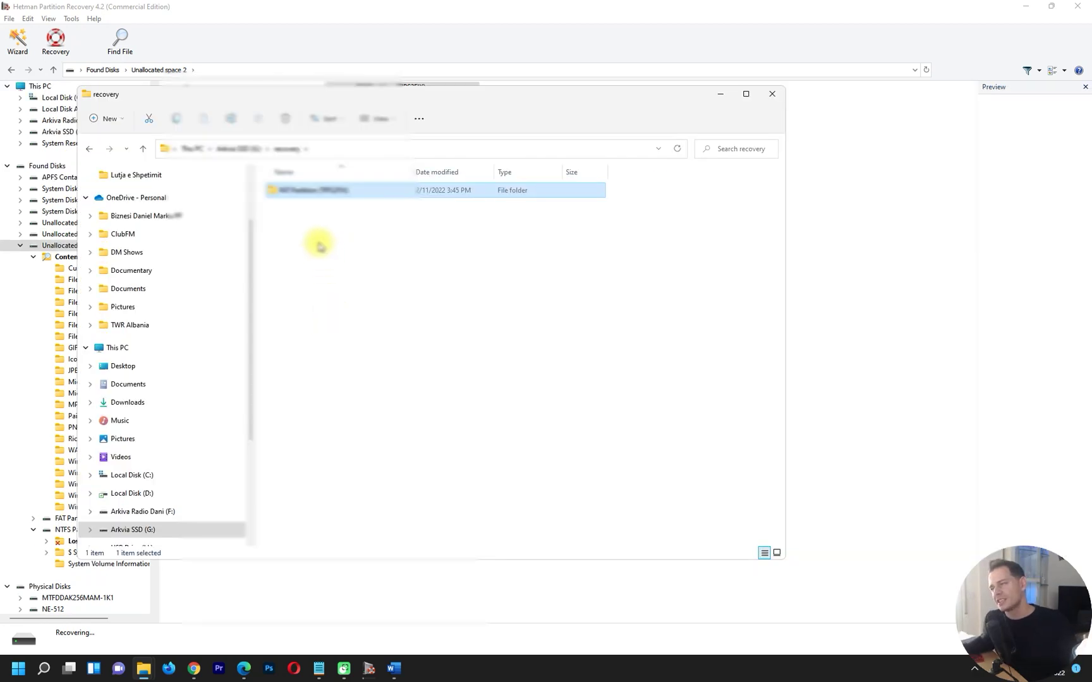
double_click(312, 191)
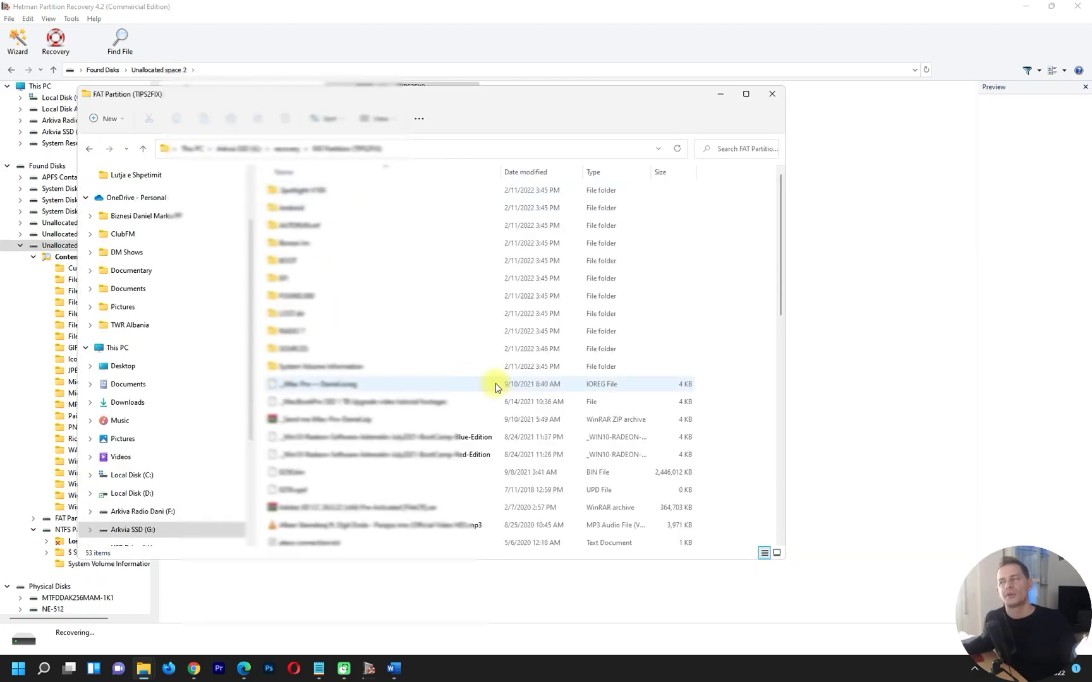
double_click(302, 93)
Check the Biznesi Im subfolder, return to FAT Partition (TIPS2FIX), and scroll through its files
double_click(214, 154)
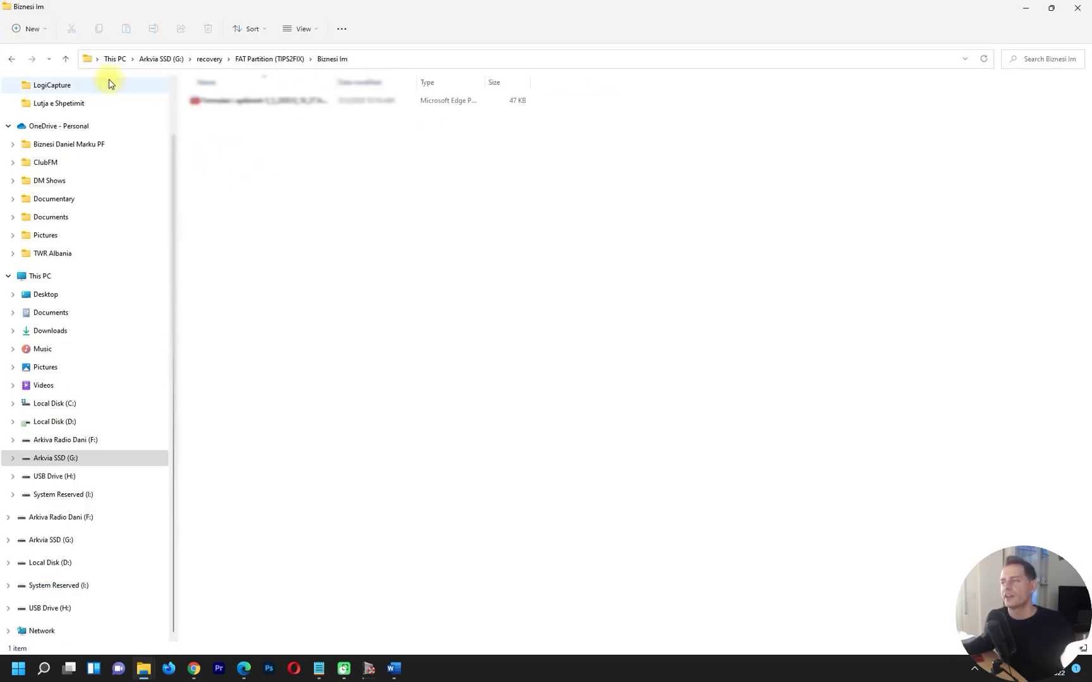
key(alt+Left)
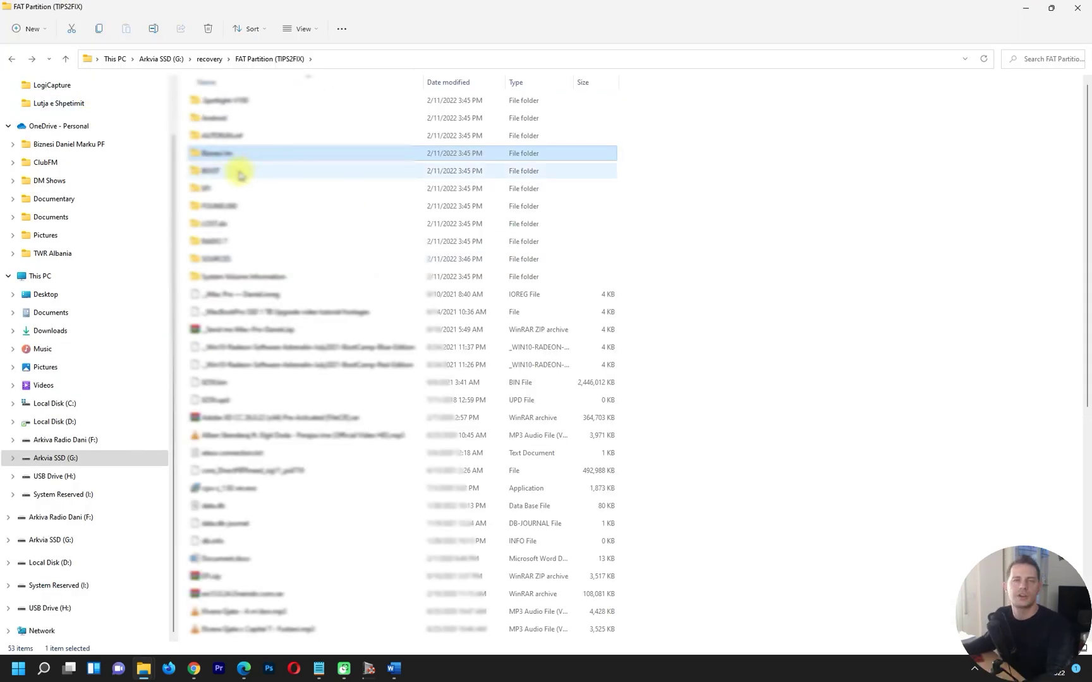
click(12, 59)
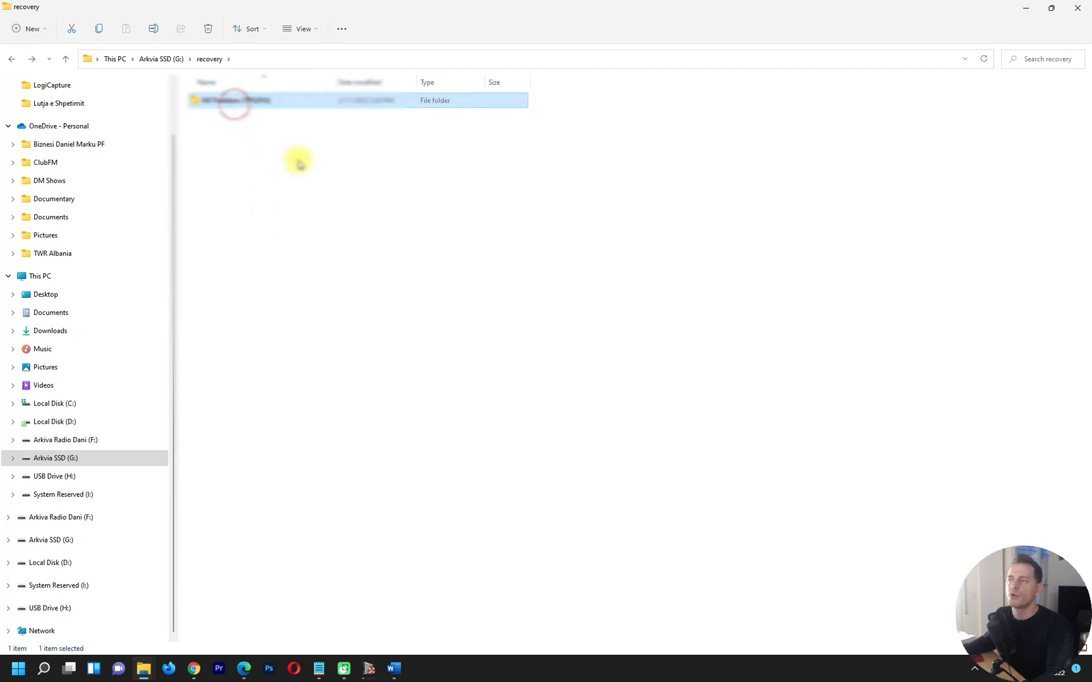
double_click(234, 101)
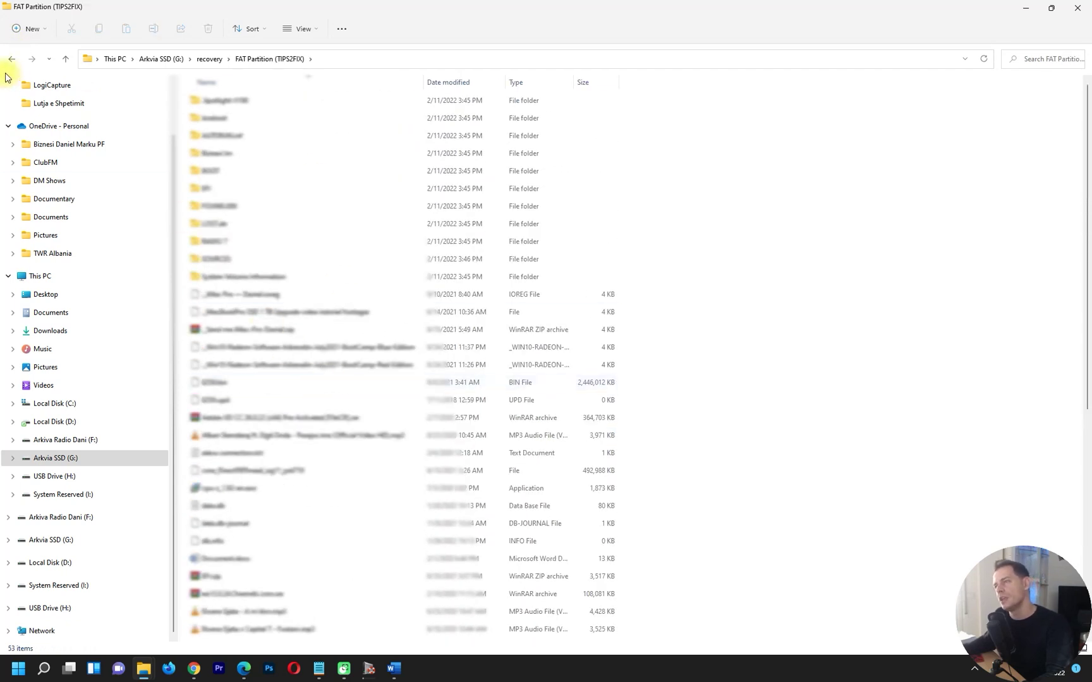
right_click(385, 152)
click(402, 189)
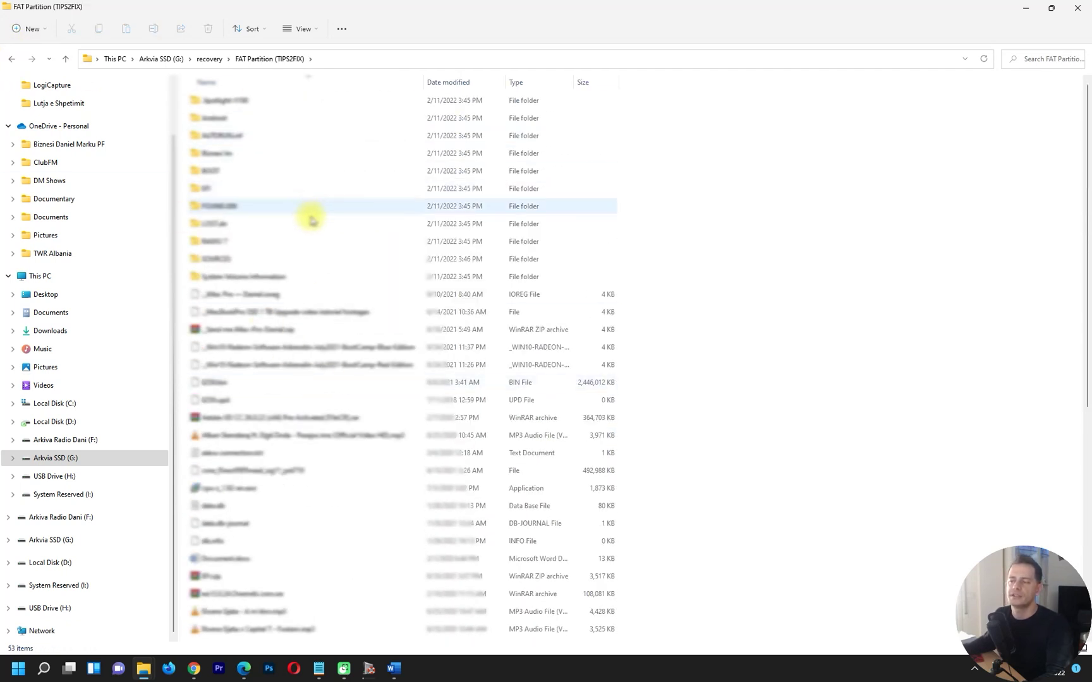
scroll(278, 347, down, 4)
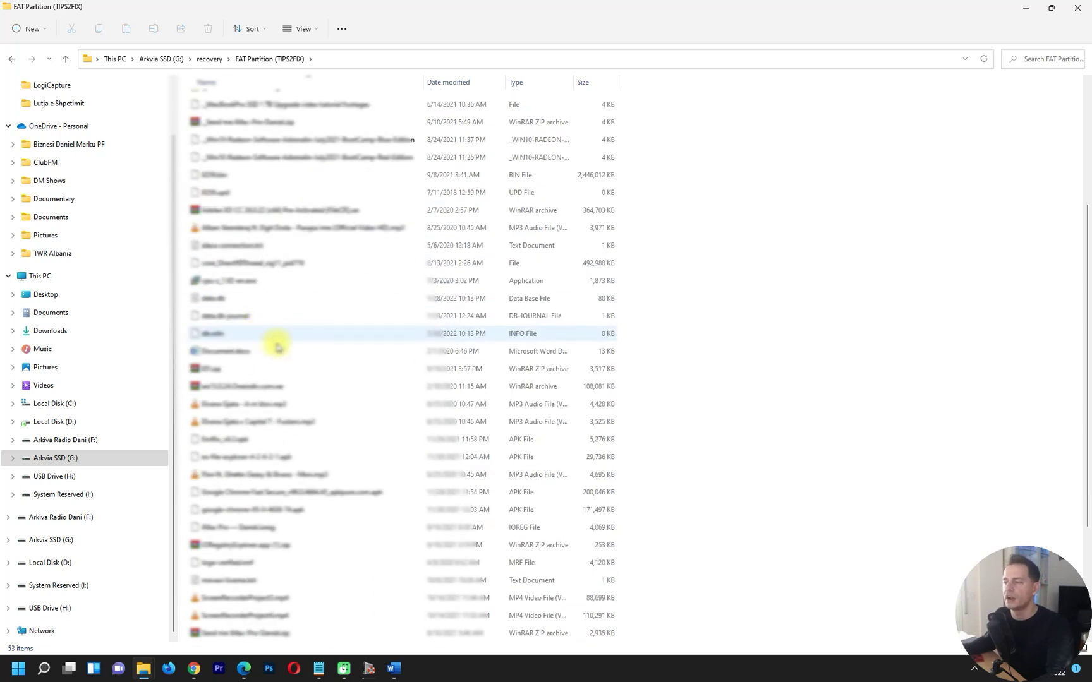
scroll(316, 360, down, 3)
scroll(361, 378, up, 8)
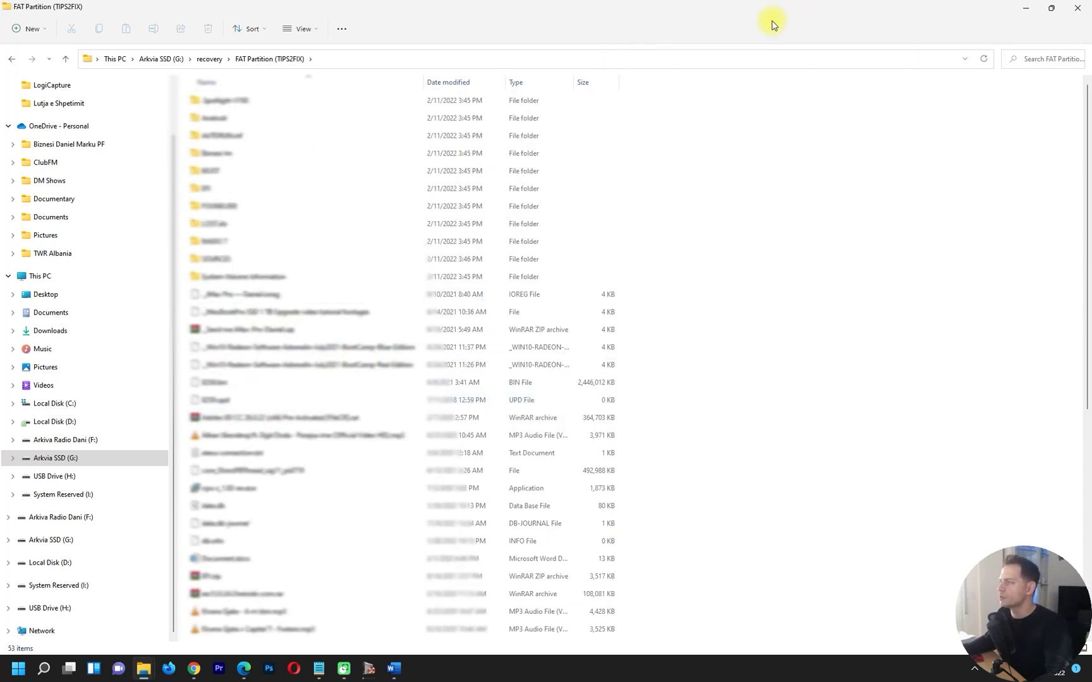